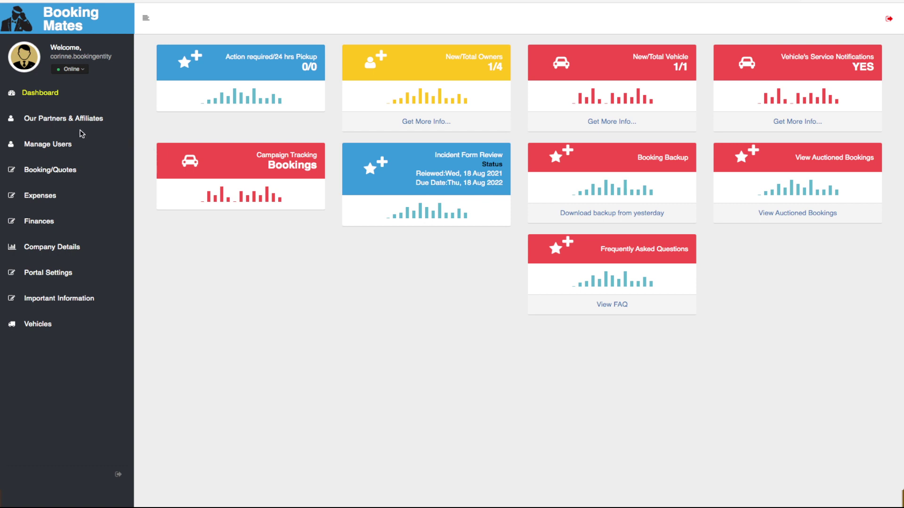
Expand 'Our Partners & Affiliates' in the sidebar to reveal the Add Affiliate option
click(83, 123)
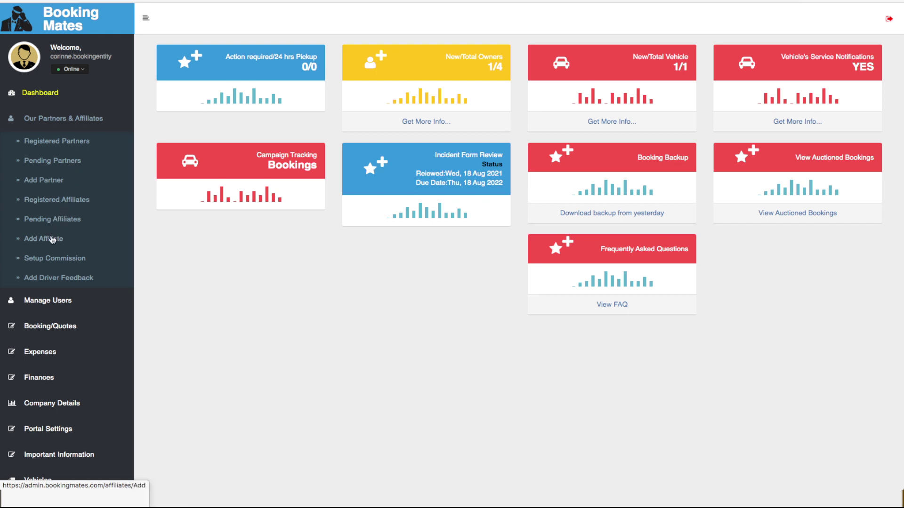
Start a new affiliate with the role set to Travel Agent and continue to the checklist
click(51, 241)
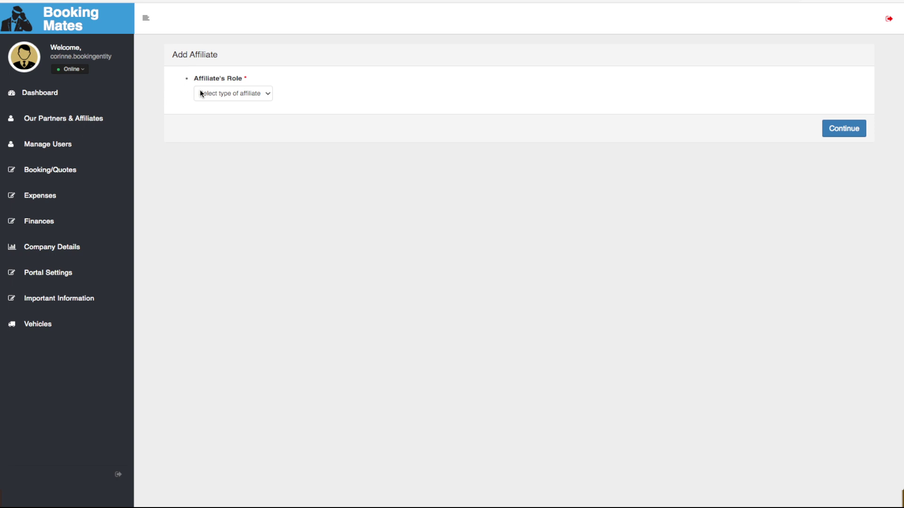
click(266, 94)
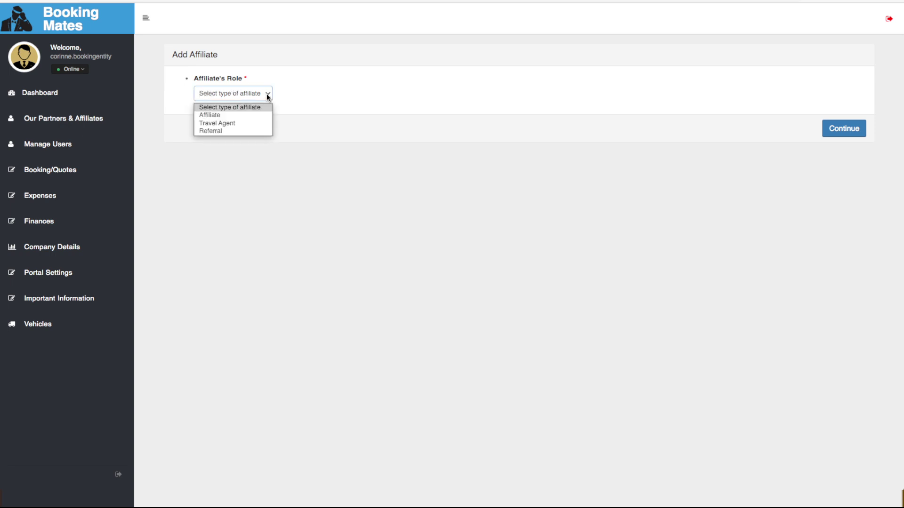
click(262, 124)
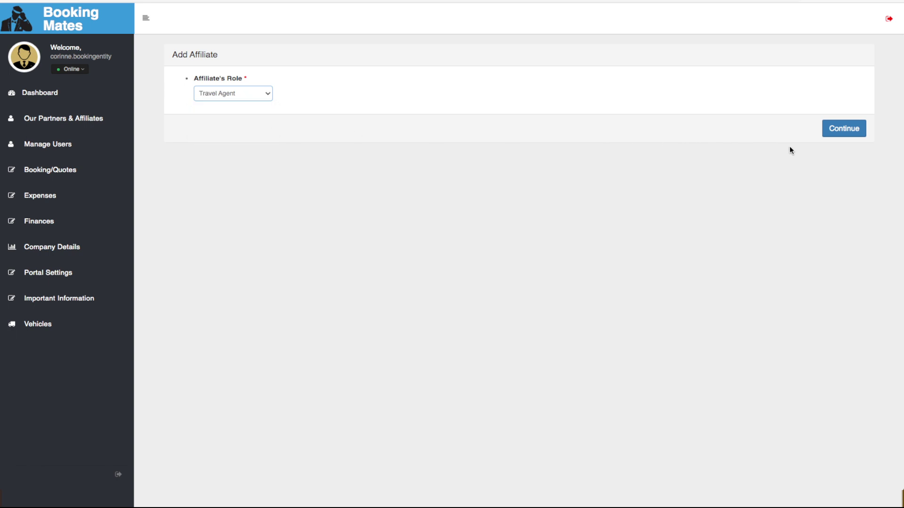
click(842, 132)
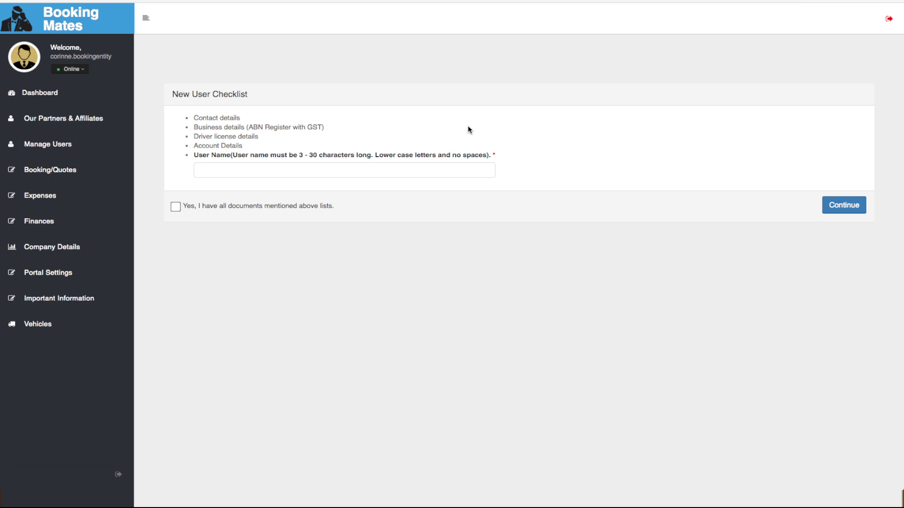
Enter the affiliate's user name and tick 'Yes, I have all documents'
click(237, 168)
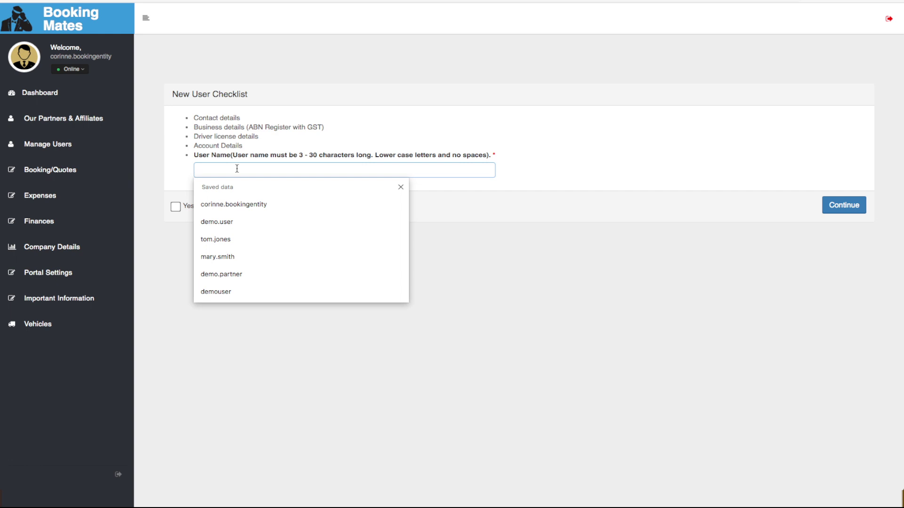
text(tra)
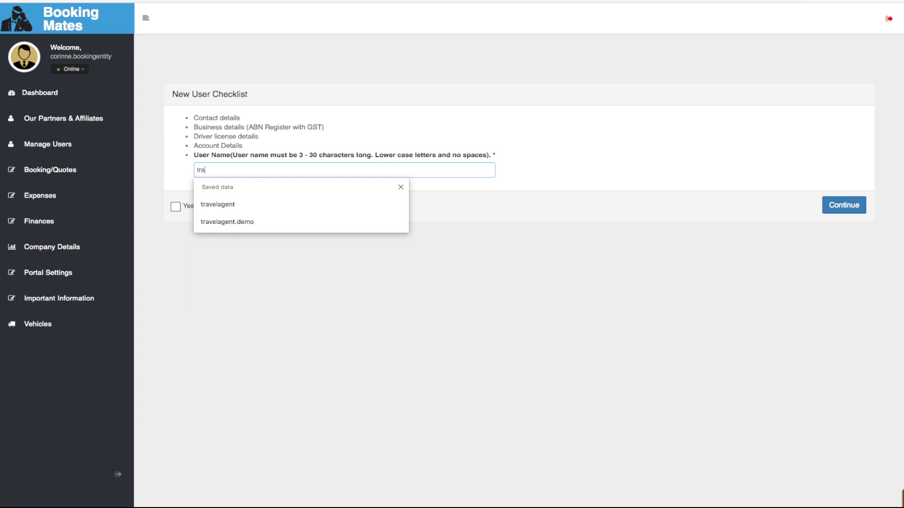
text(vel.agent)
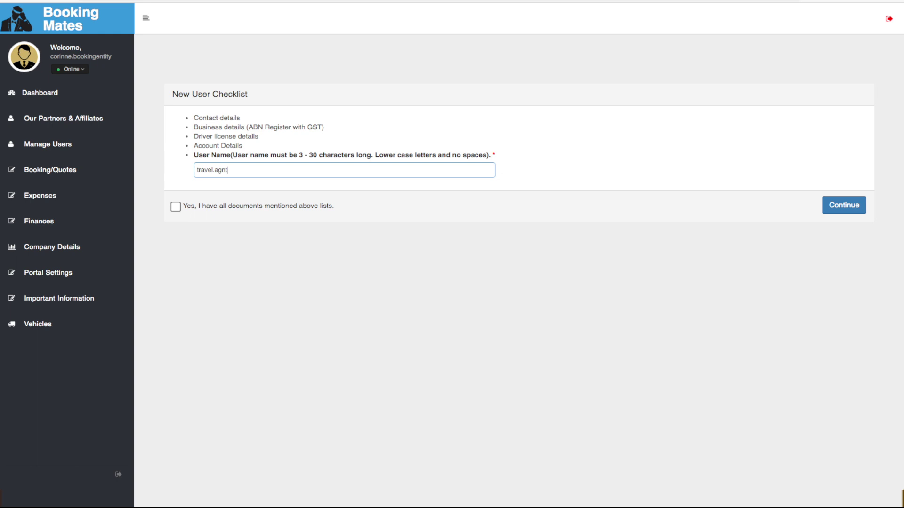
text(.nancy)
click(175, 208)
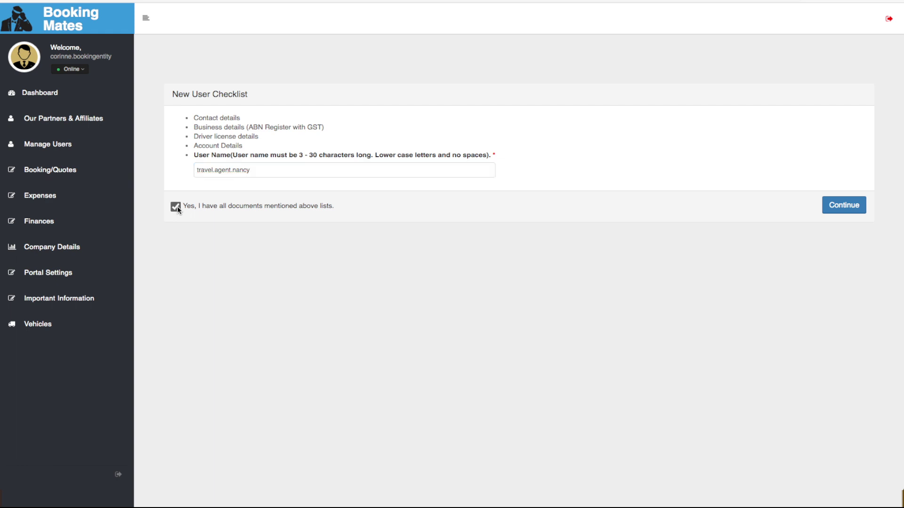
Fill in the company and trading names, plus the saved ABN and ACN
click(849, 211)
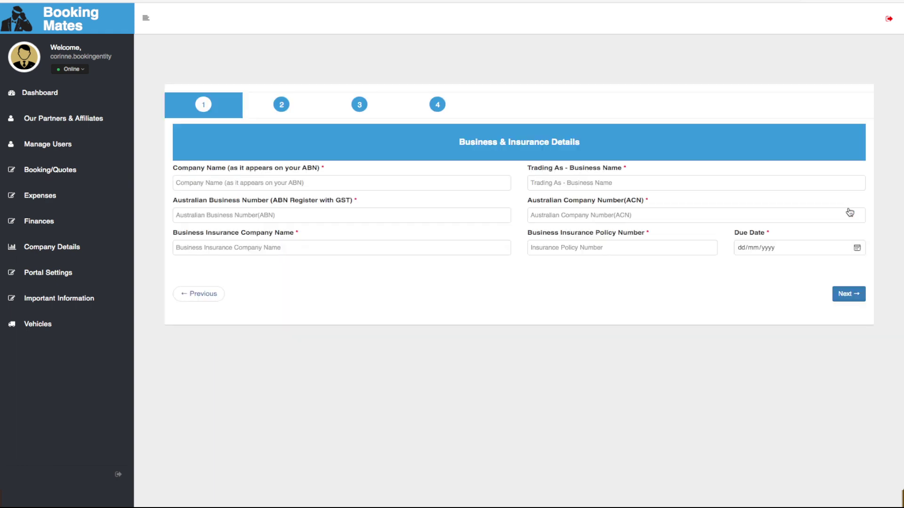
click(463, 183)
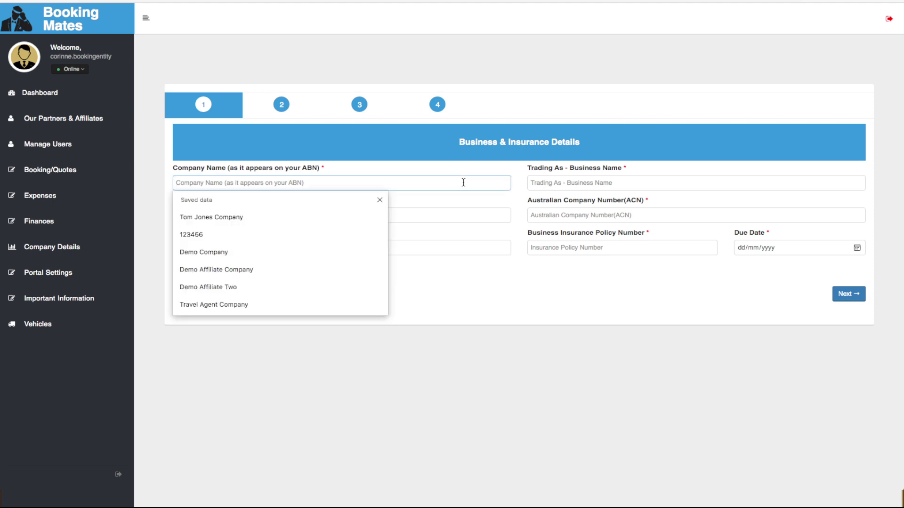
text(Na)
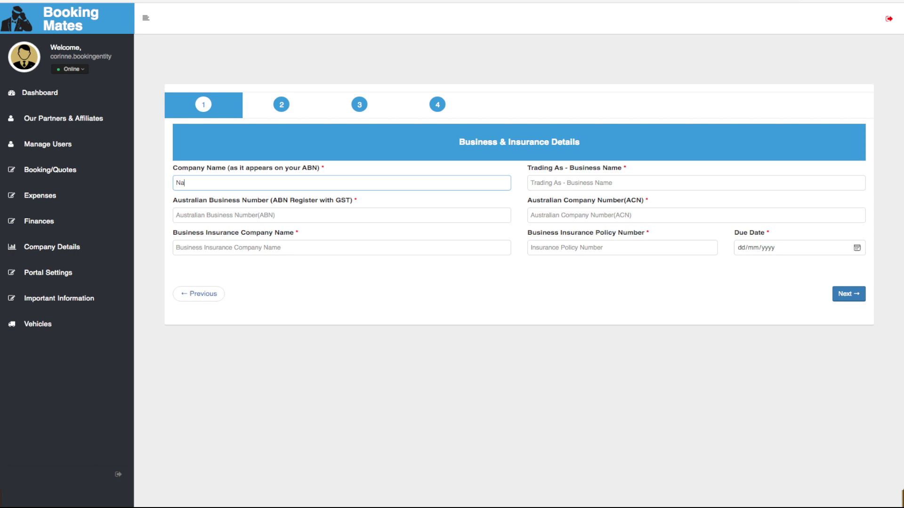
text(ncy Company)
key(Tab)
text(Na)
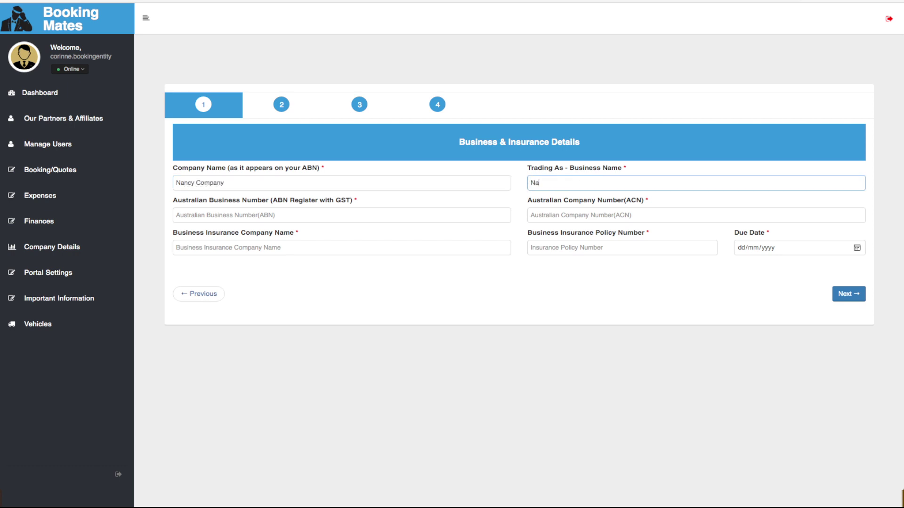
text(ncy Business)
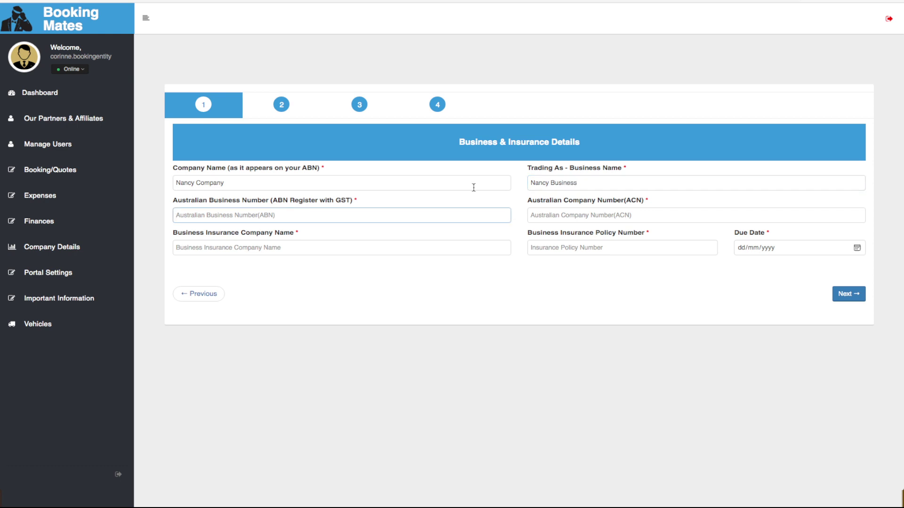
click(478, 216)
click(293, 253)
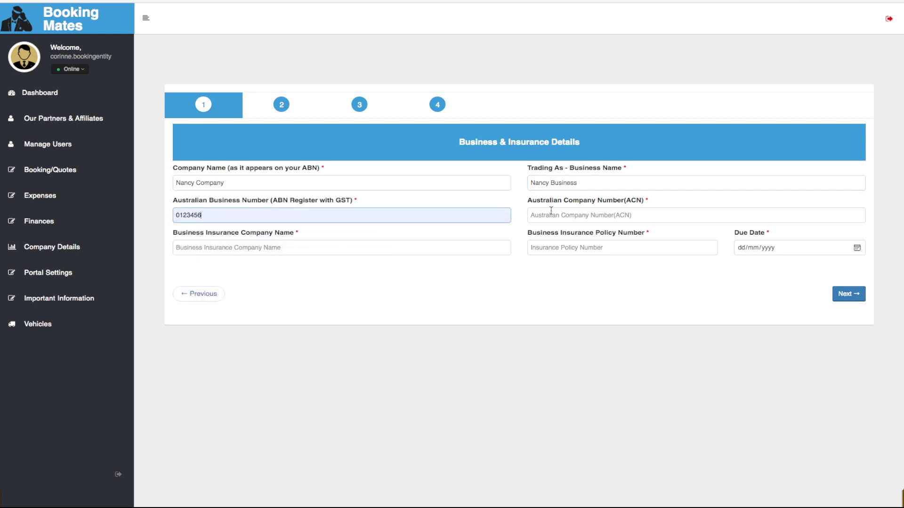
click(551, 210)
click(546, 250)
Enter the insurer name, the saved policy number and due date 10/10/2025
click(326, 249)
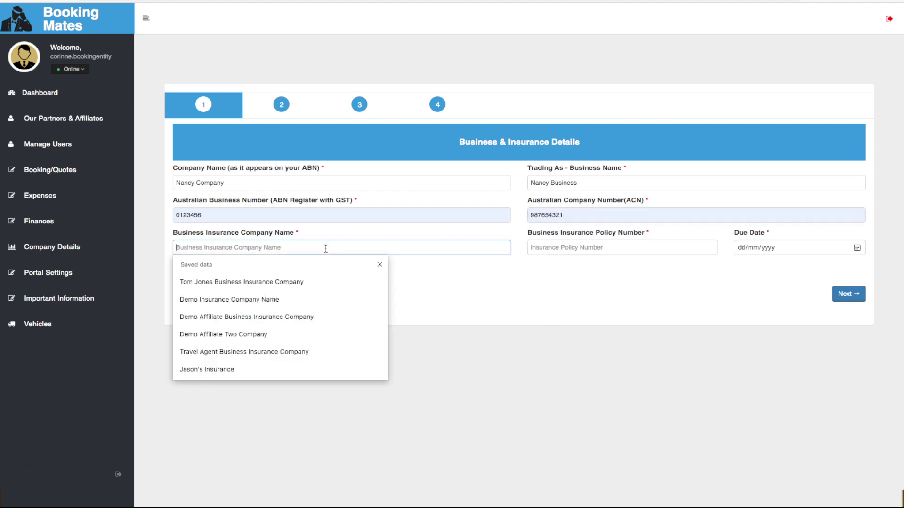
text(Nancy)
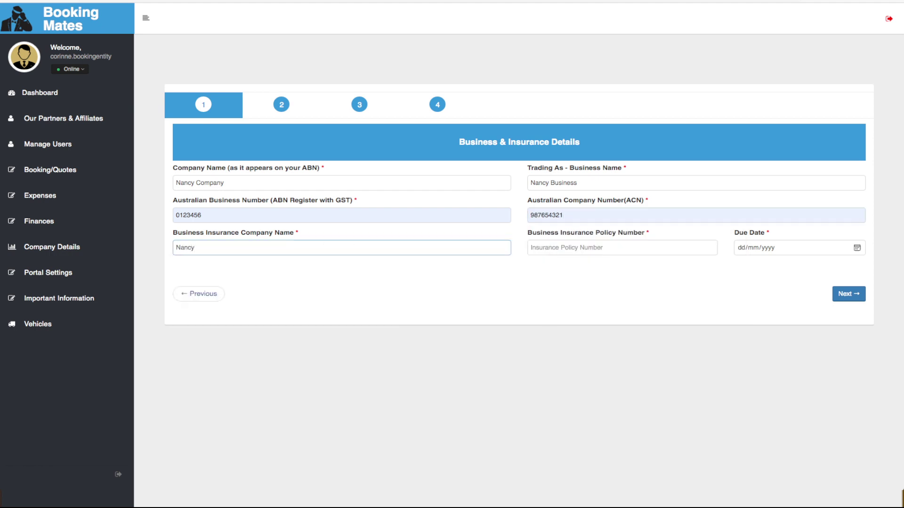
text( Insurance)
key(Tab)
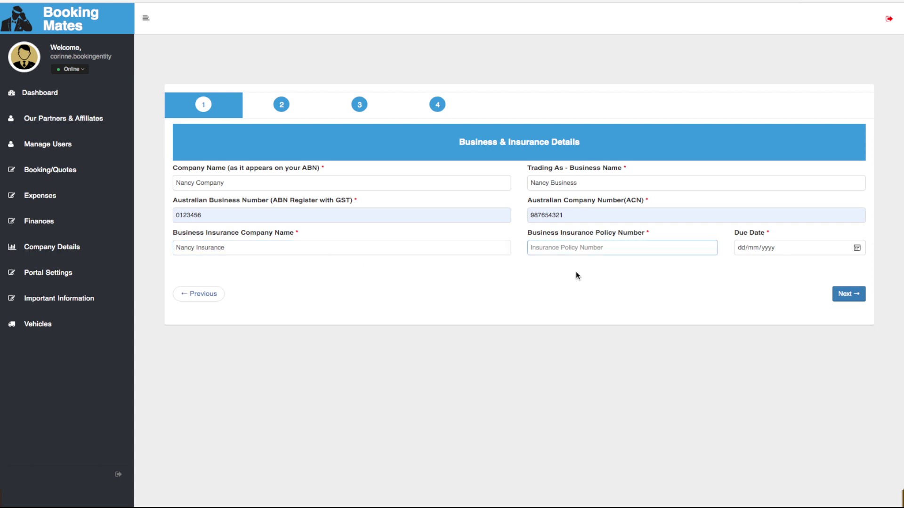
click(584, 248)
click(580, 282)
click(746, 253)
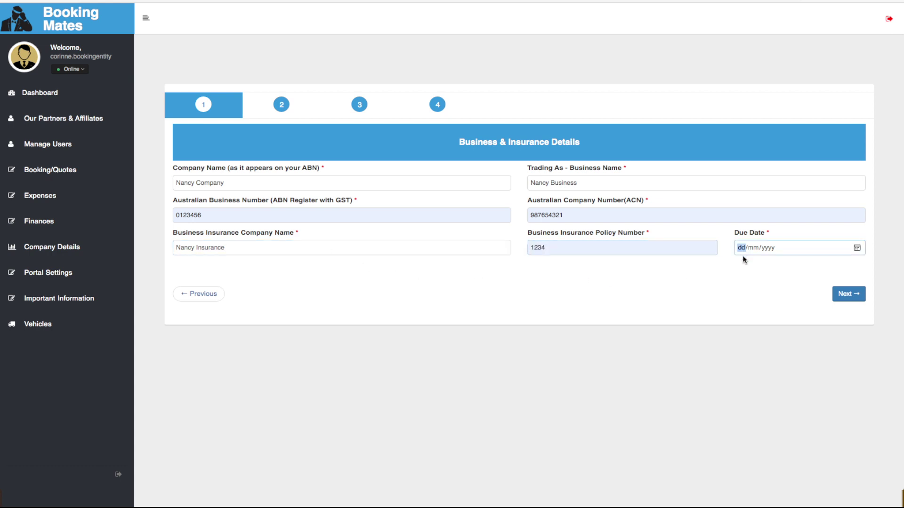
text(10102)
Enter the affiliate's first name, last name and date of birth
click(849, 294)
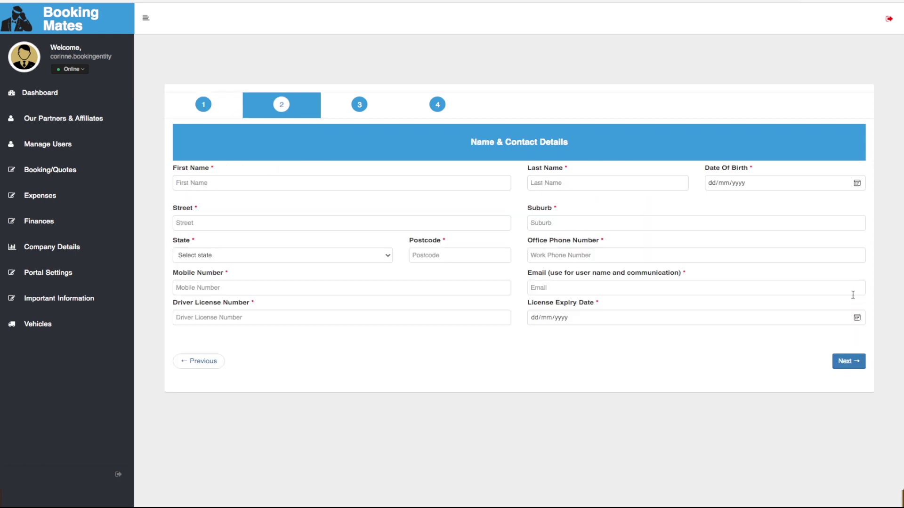
click(361, 185)
text(Nancy)
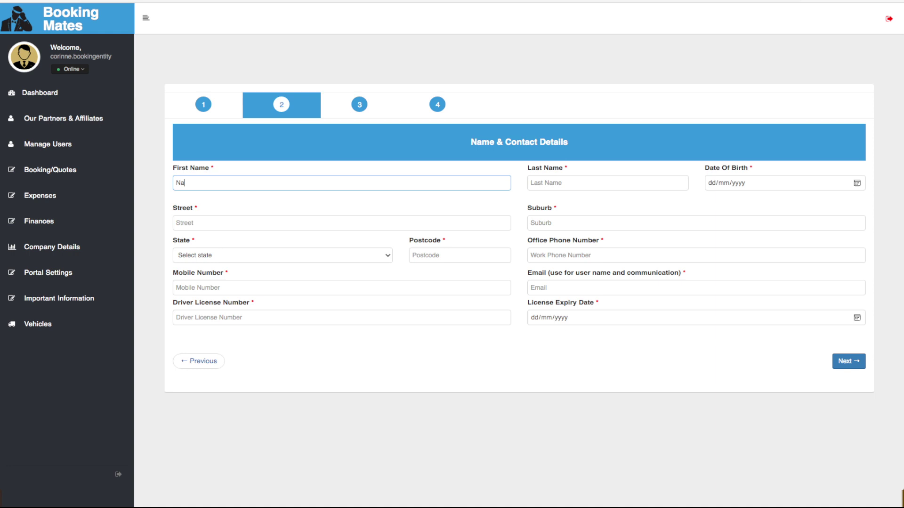
click(531, 183)
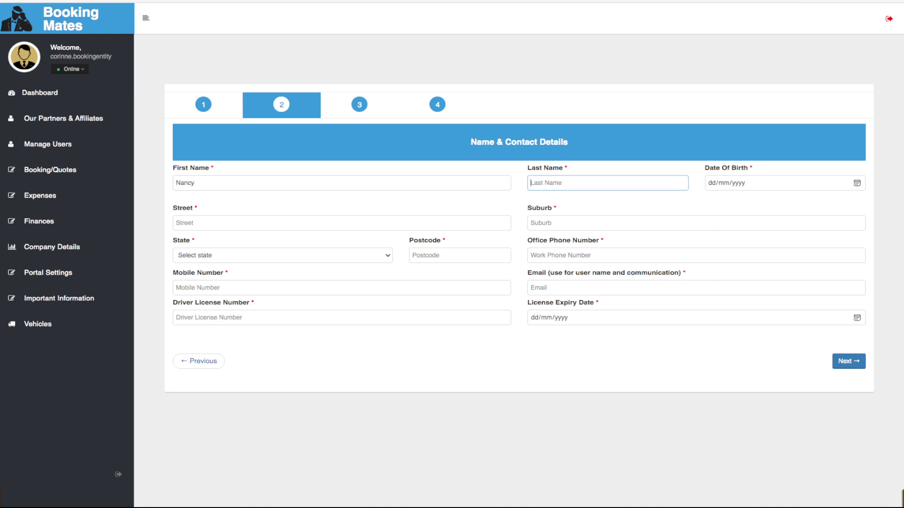
text(Nana)
key(Tab)
text(10/10/198)
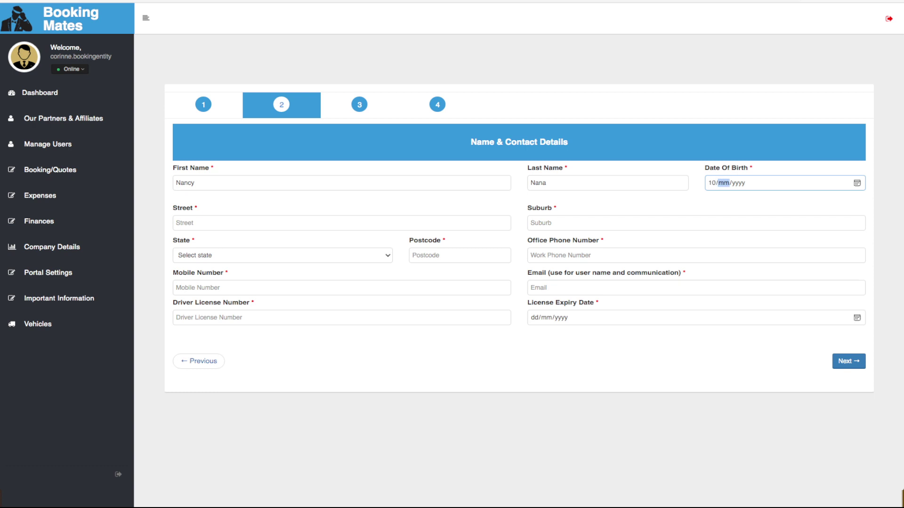
text(2)
Fill the street, suburb, corrected state and postcode from saved address data
click(197, 223)
click(202, 253)
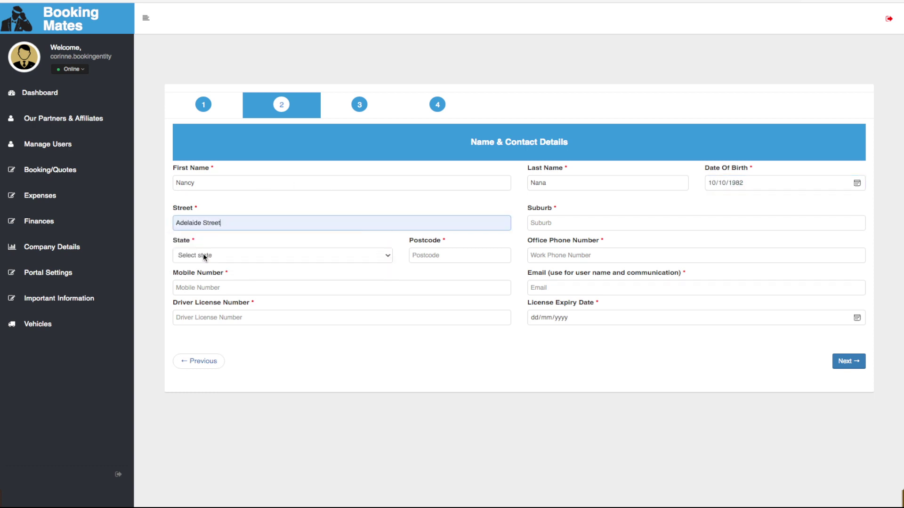
click(533, 223)
click(532, 257)
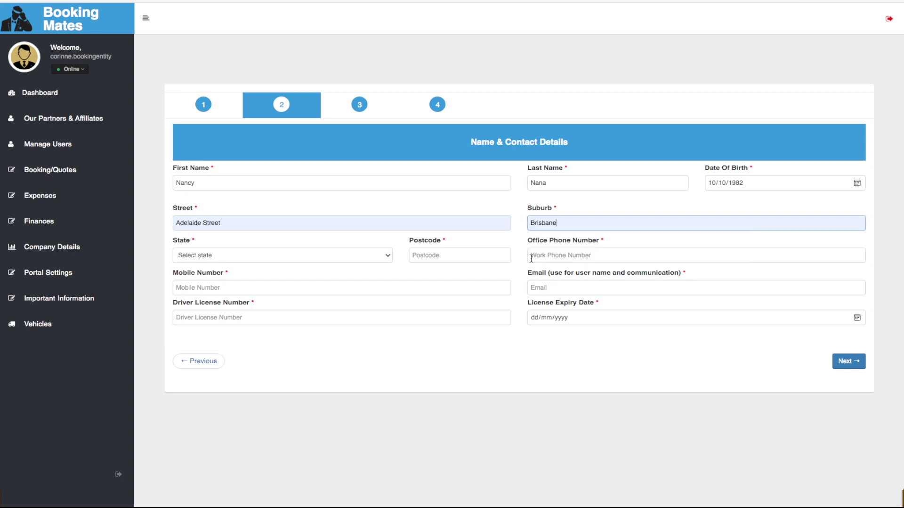
click(255, 255)
click(255, 282)
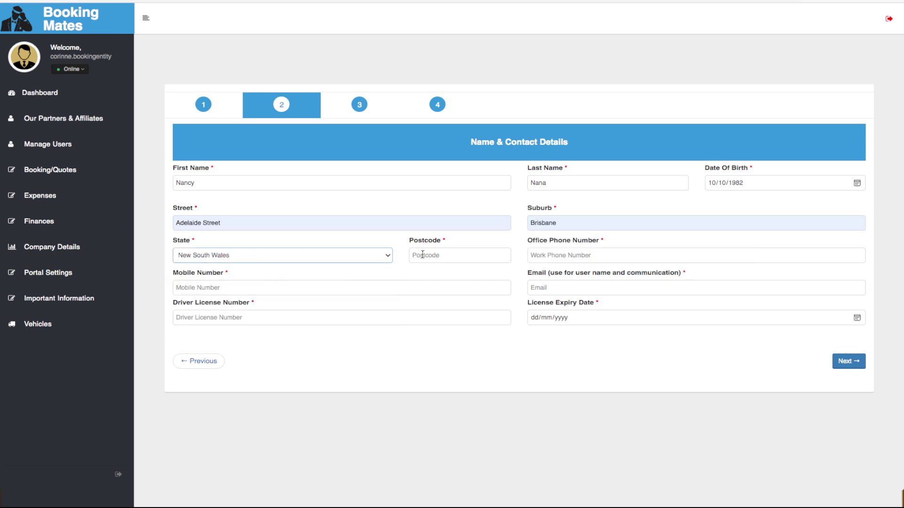
click(388, 258)
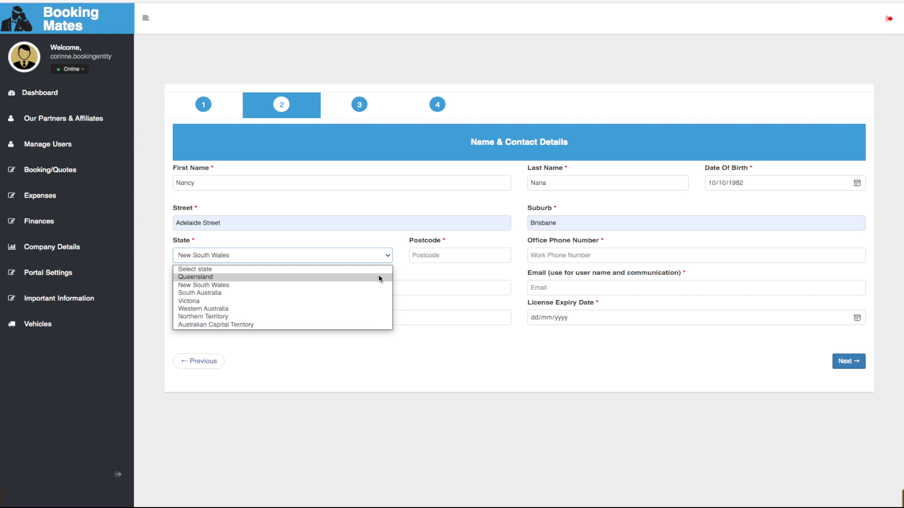
click(378, 278)
click(426, 255)
click(437, 286)
Fill the office phone, mobile number and email from saved contact info
click(542, 257)
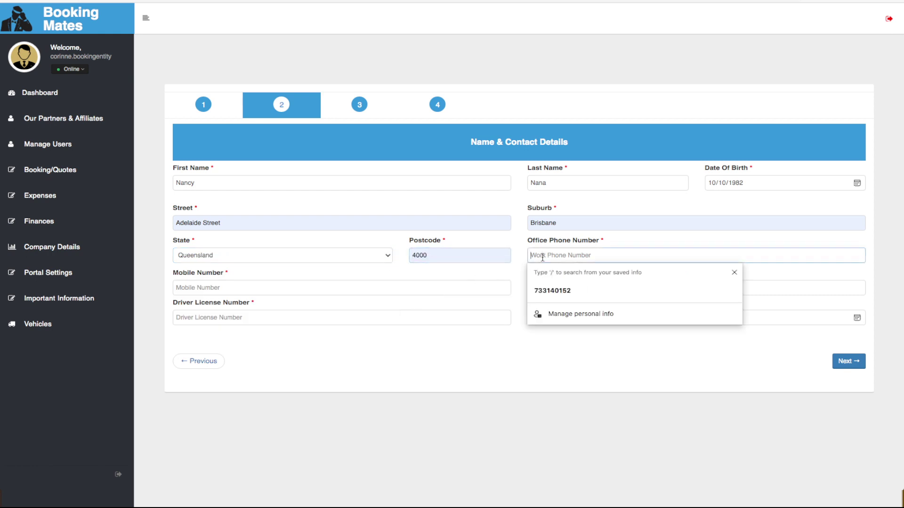
click(553, 291)
click(313, 287)
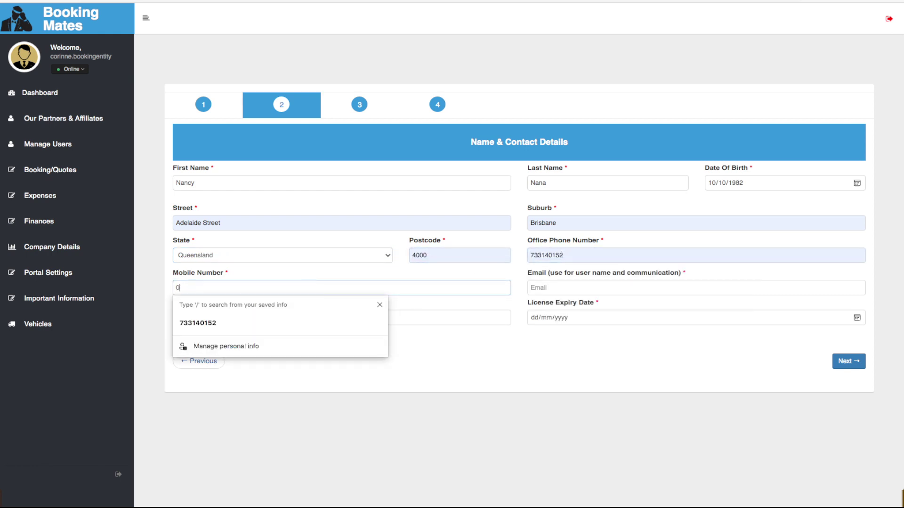
click(315, 318)
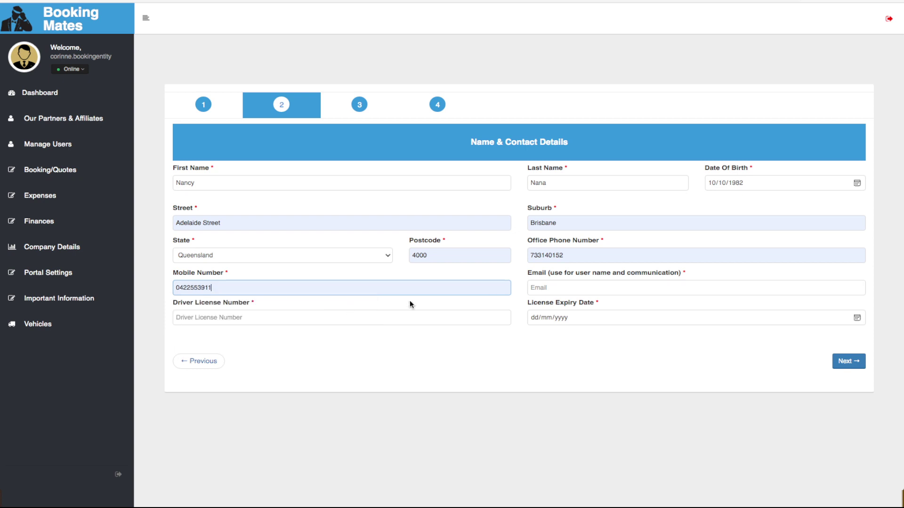
click(560, 288)
click(559, 322)
Add the saved driver licence number and its expiry date, then continue to Account Details
click(360, 317)
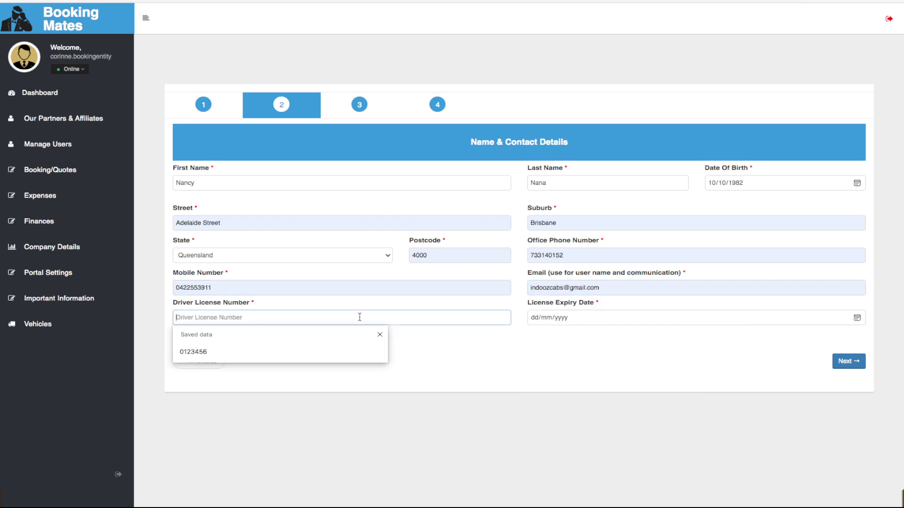
click(367, 351)
click(534, 318)
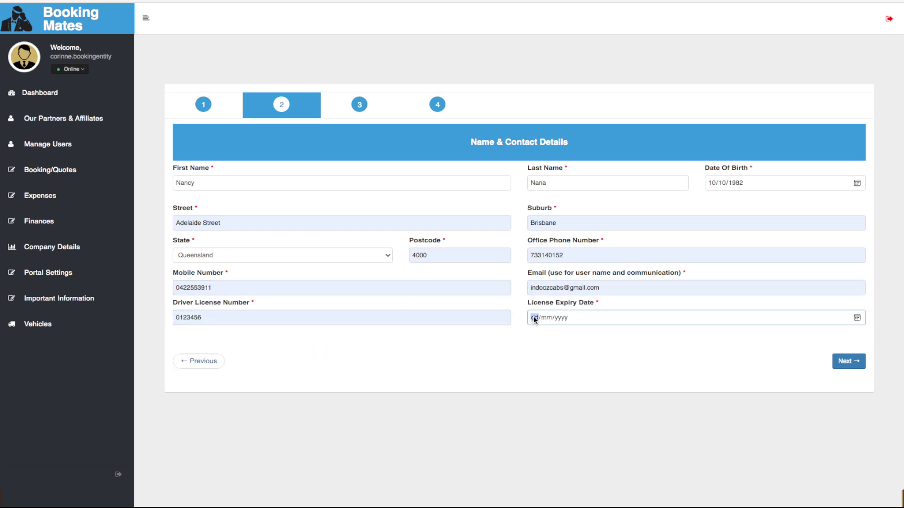
text(101020)
click(846, 361)
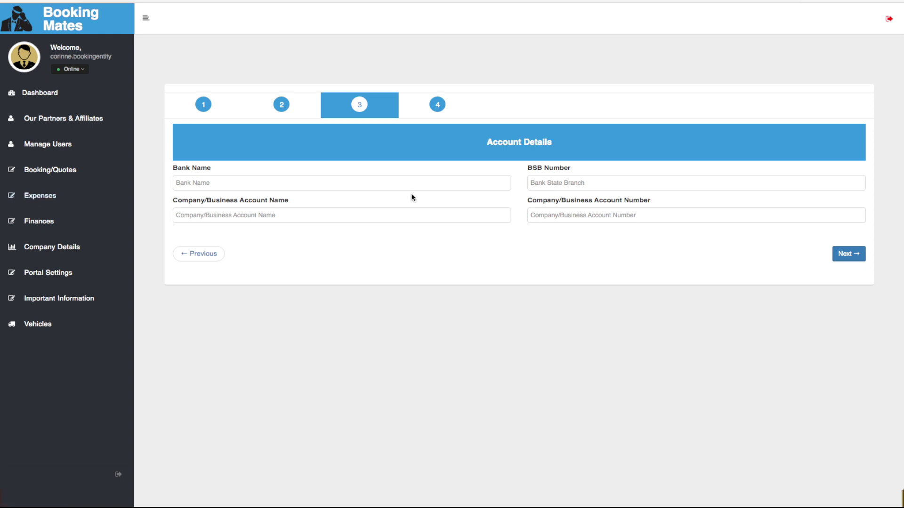
Type the bank and account names, pick the saved BSB and account number, then continue
click(387, 182)
text(Na)
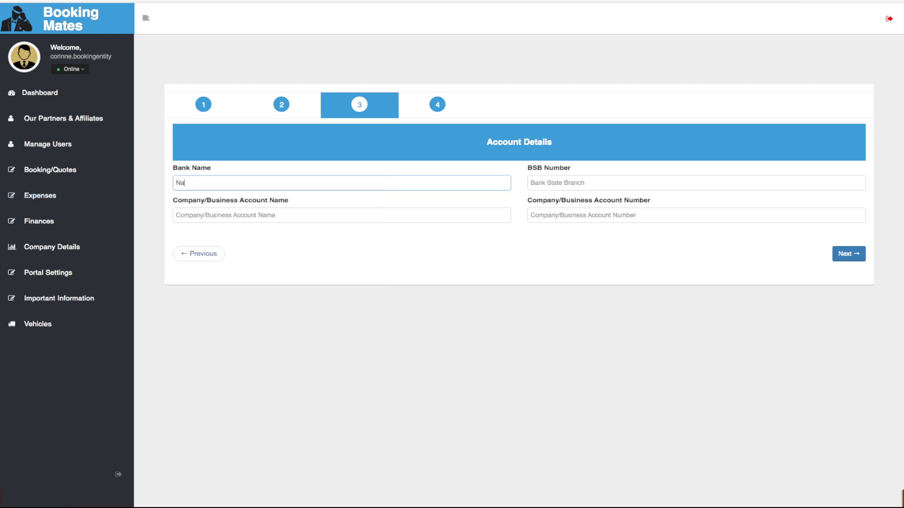
text(ncy Bank)
key(Tab)
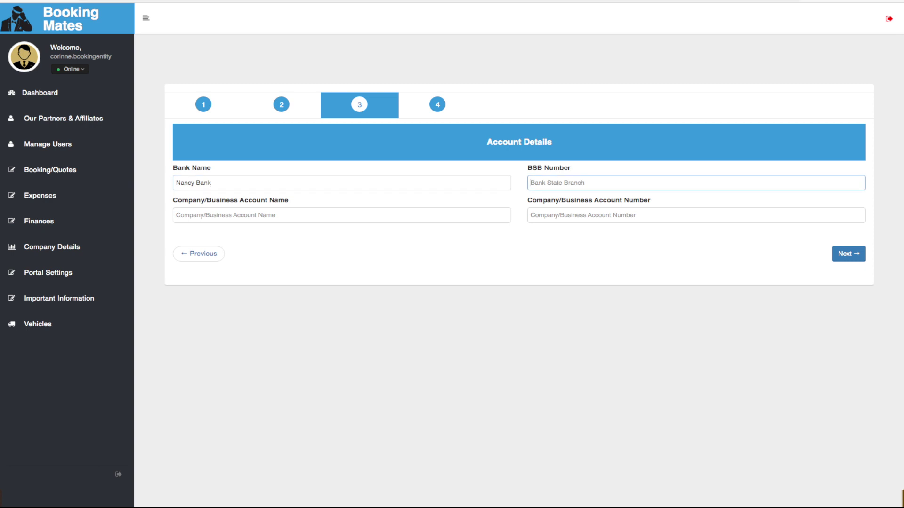
click(549, 184)
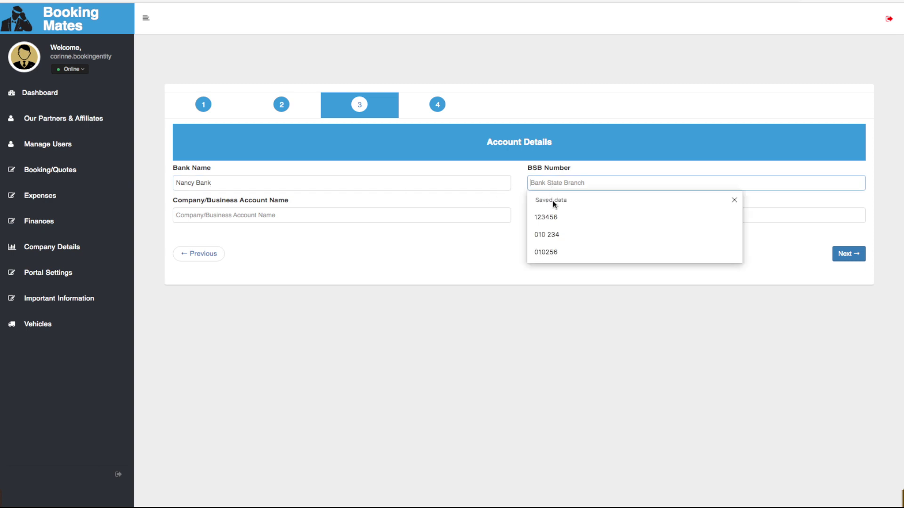
click(549, 218)
click(316, 217)
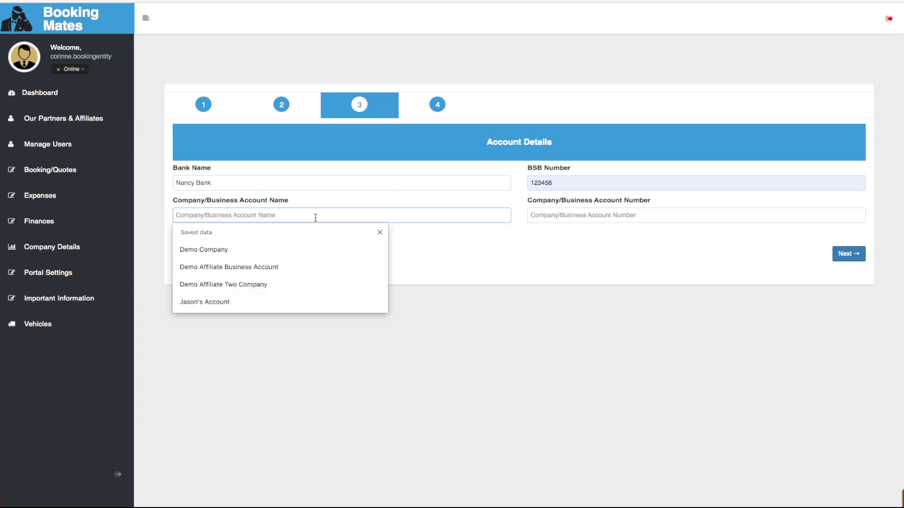
text(Nancy accoun)
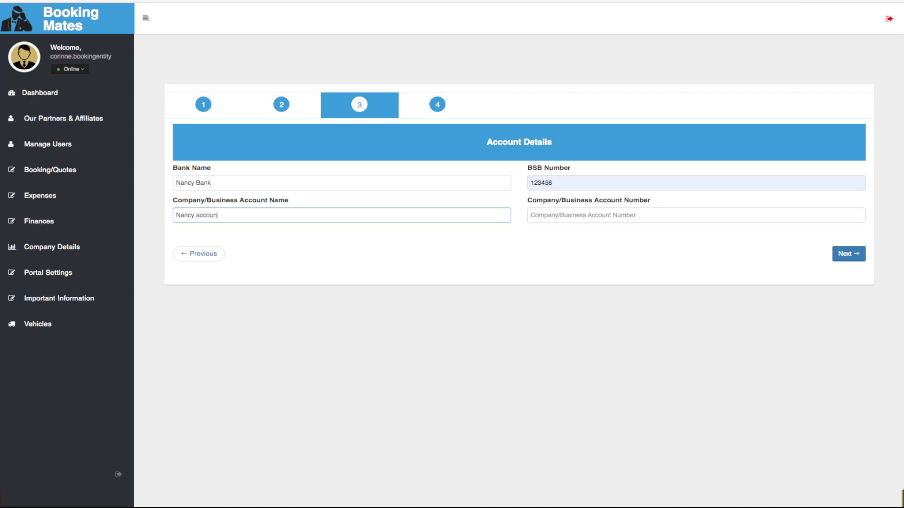
text(t)
key(Tab)
click(576, 212)
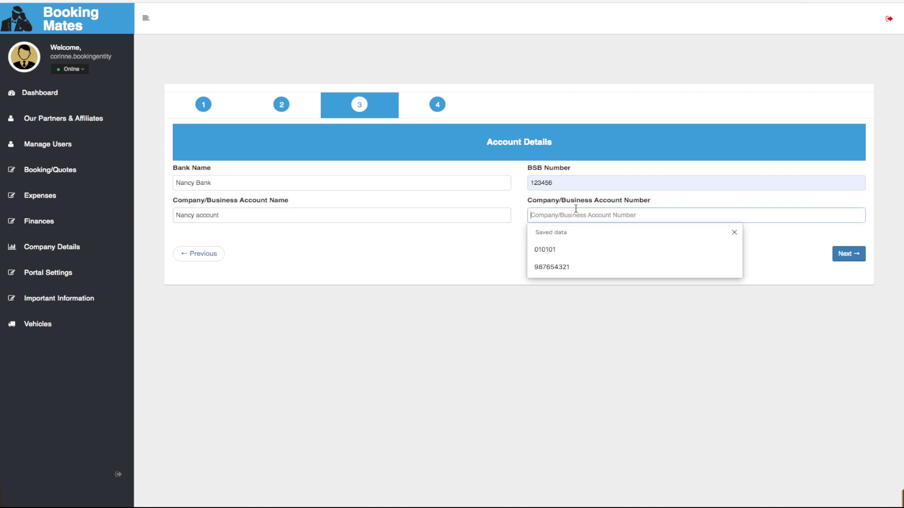
click(582, 247)
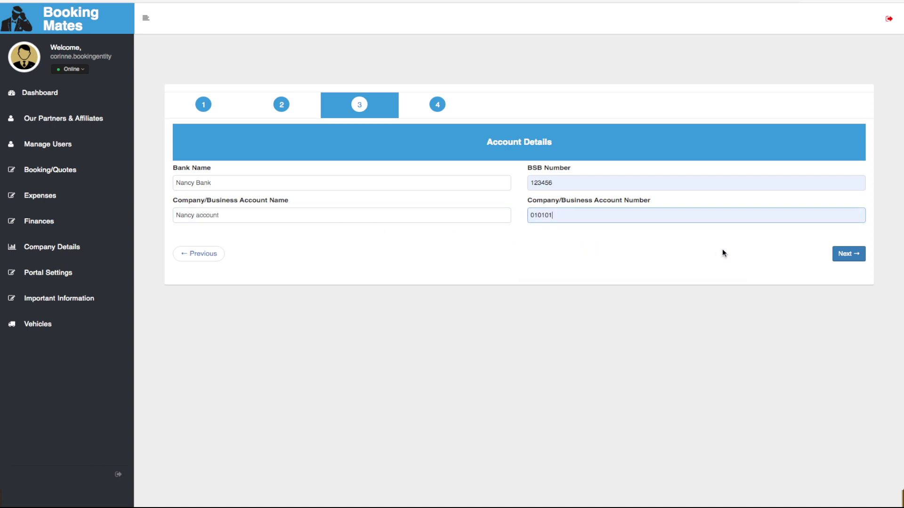
click(849, 257)
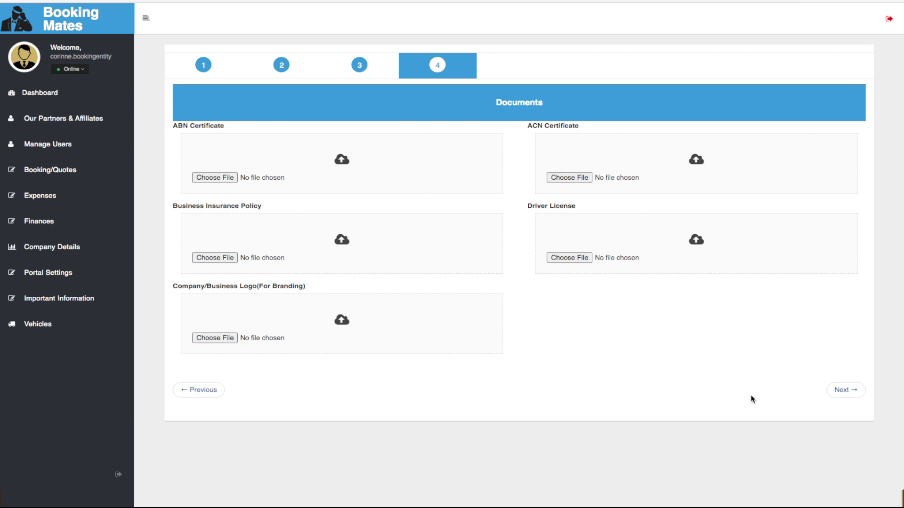
Skip all document uploads and go to the review page
click(845, 390)
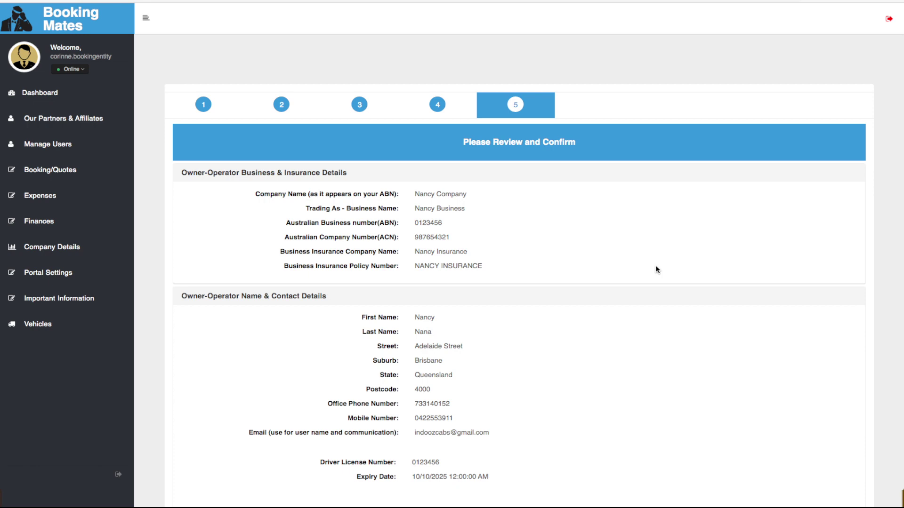
Write a one-line introduction of the travel agent in the Tell Us About You box
scroll(656, 269, down, 6)
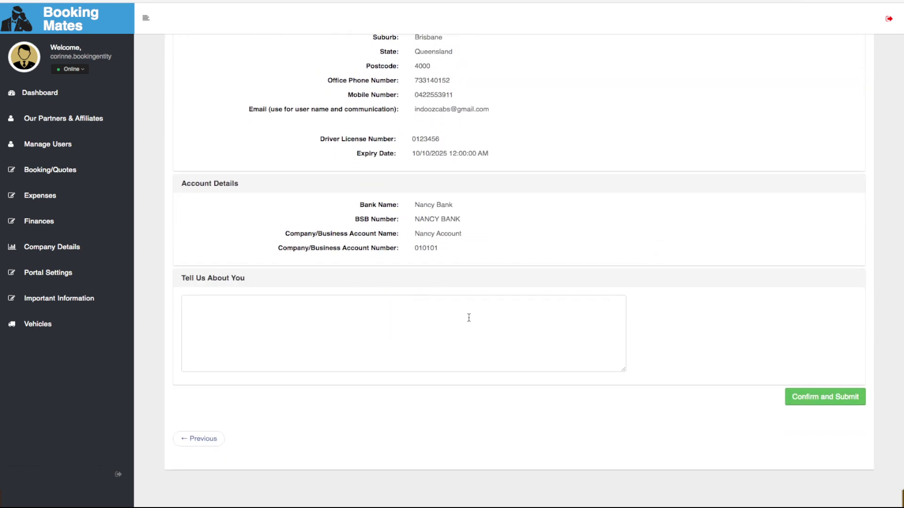
click(469, 318)
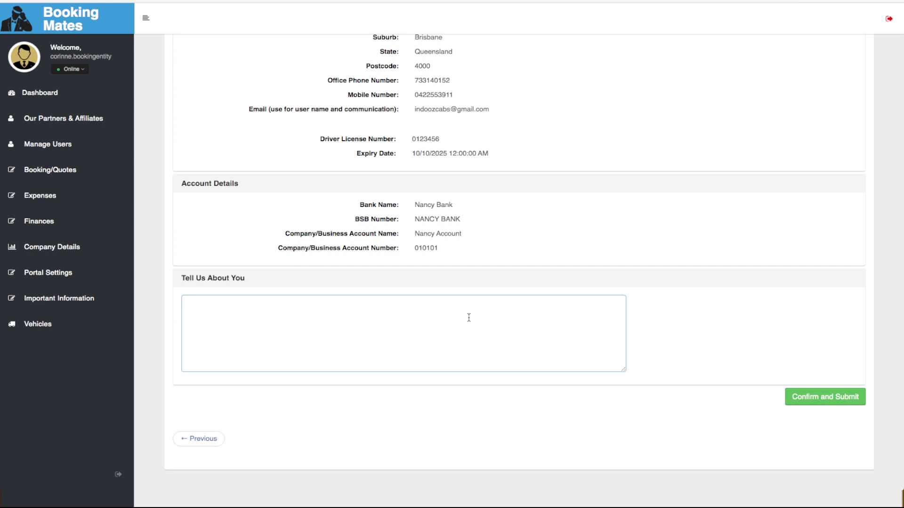
text(A little about Nancy our Travel Agent)
Submit the Travel Agent registration with Confirm and Submit
click(828, 400)
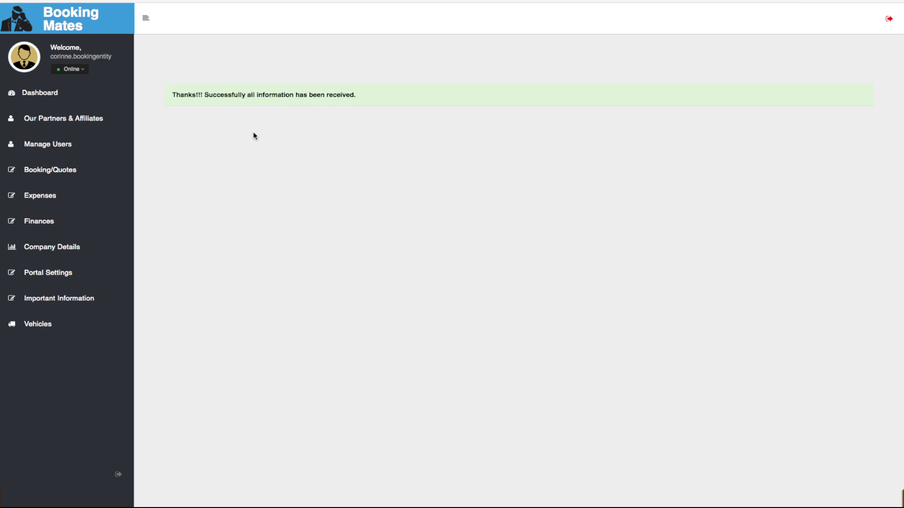